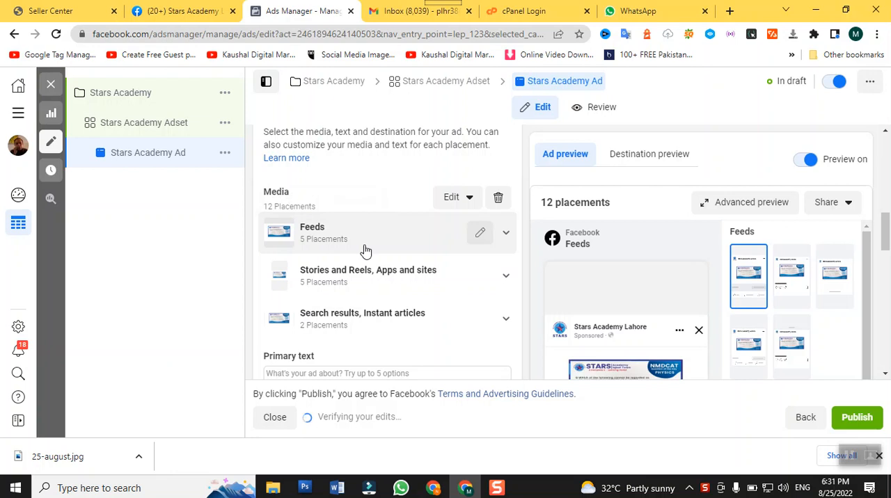
Review the ad's format, media placements, text fields, placement previews and message template, including the primary text option counter
scroll(366, 250, down, 2)
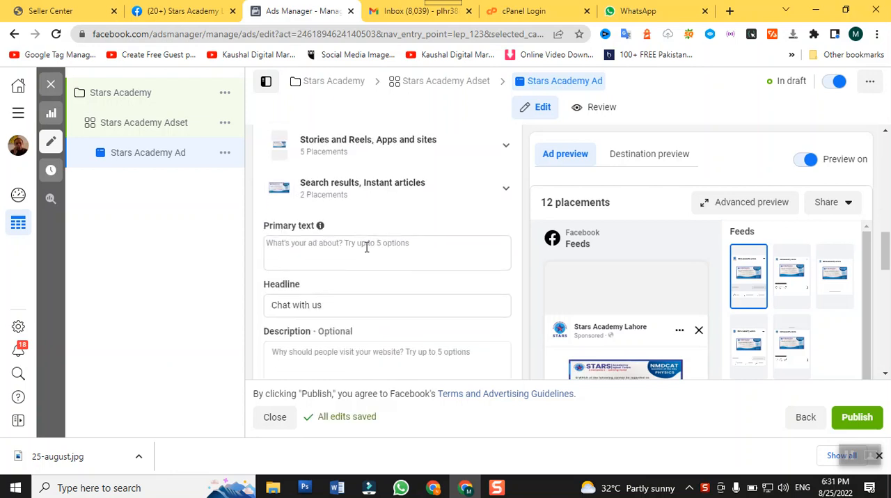
scroll(366, 249, up, 5)
scroll(366, 254, up, 1)
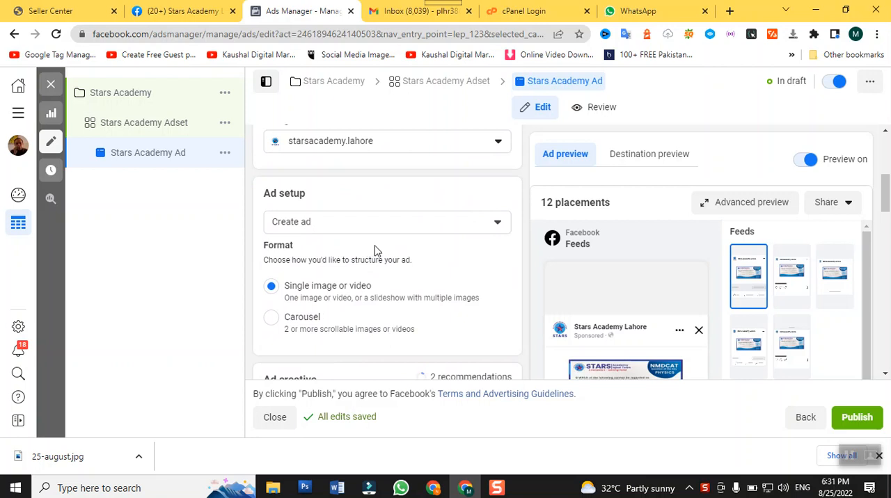
scroll(376, 253, down, 2)
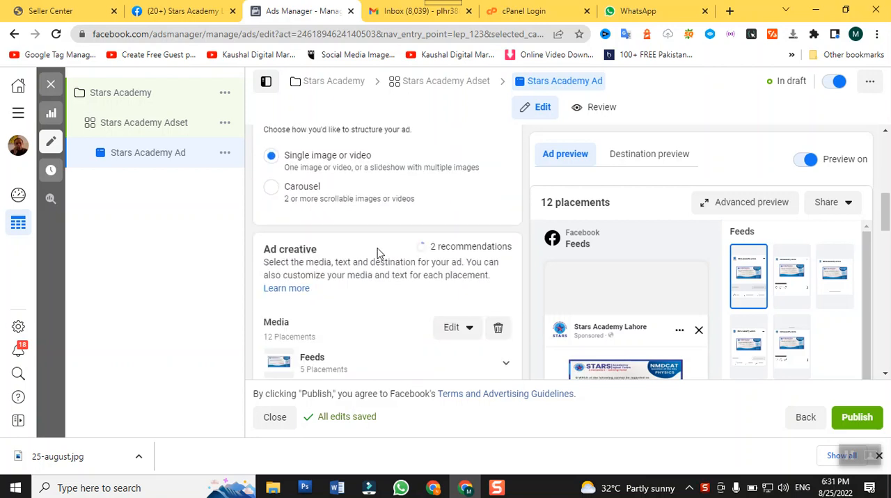
scroll(380, 240, up, 1)
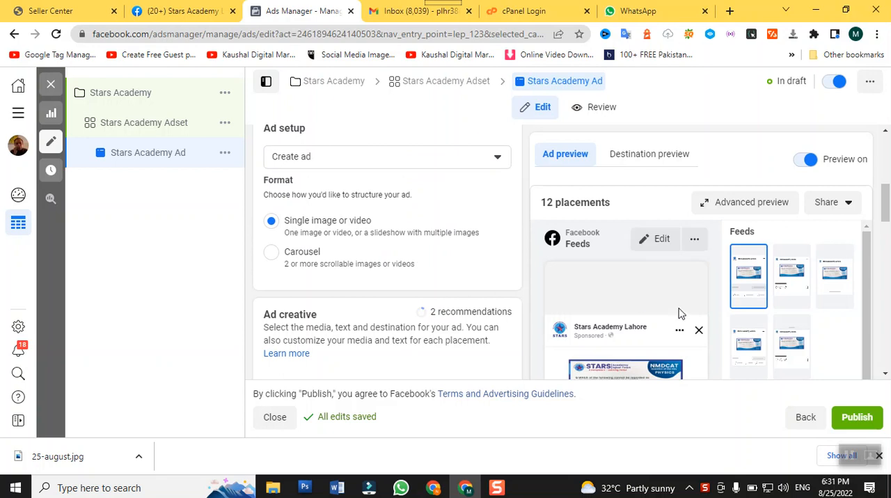
scroll(681, 314, down, 2)
scroll(692, 344, down, 3)
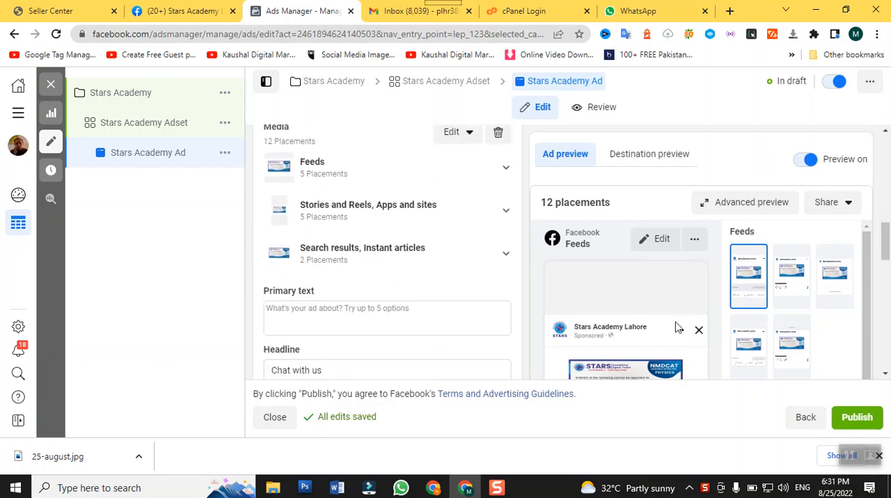
scroll(681, 313, down, 2)
drag(886, 273, 866, 347)
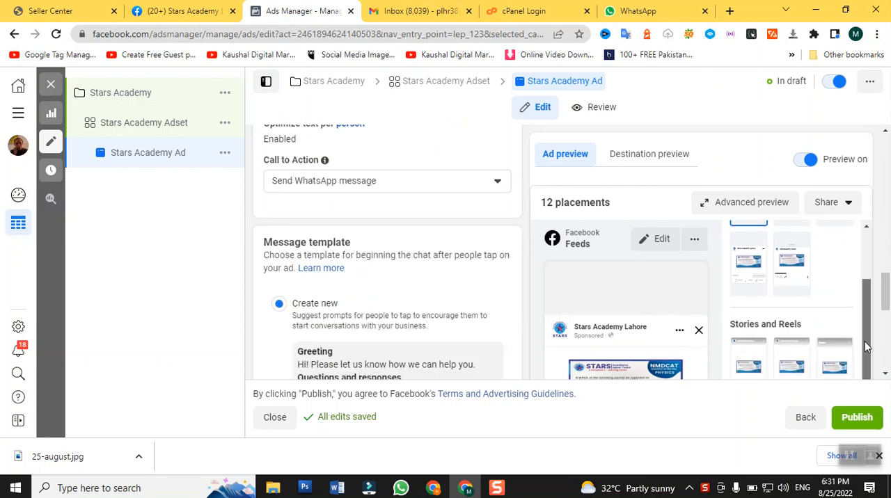
scroll(265, 310, down, 4)
scroll(282, 307, up, 1)
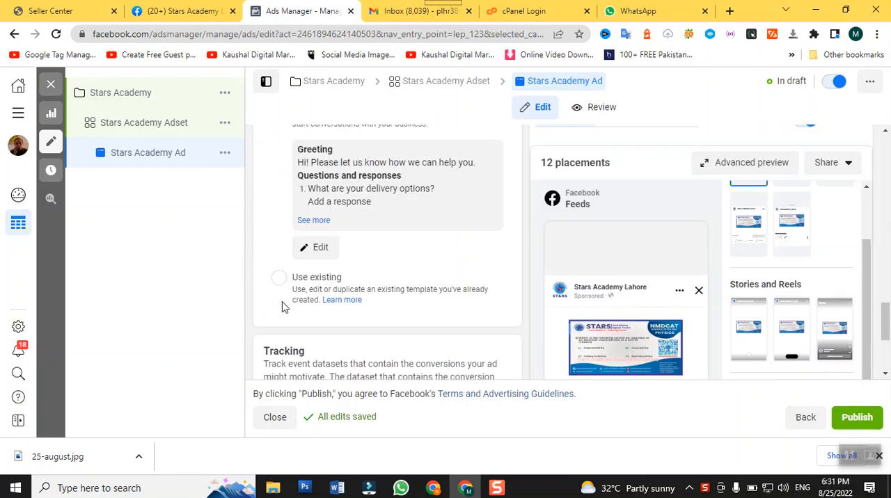
scroll(282, 307, up, 2)
scroll(501, 284, down, 3)
scroll(524, 286, up, 3)
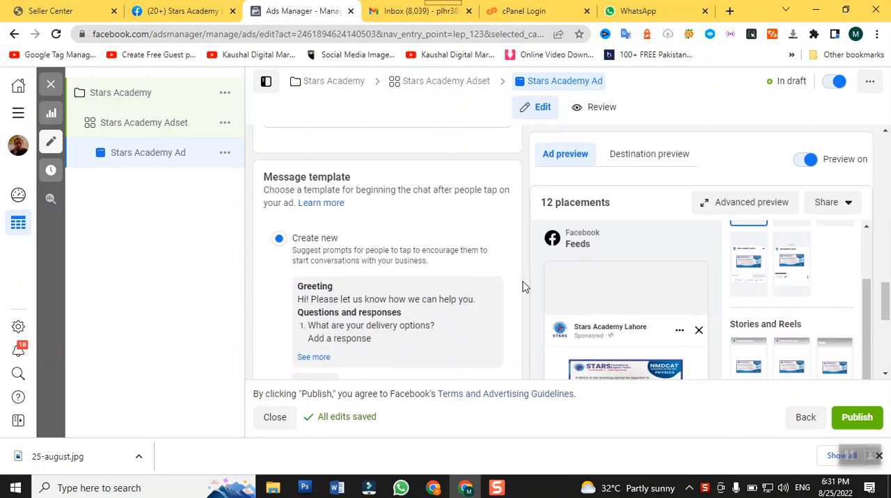
scroll(351, 263, up, 3)
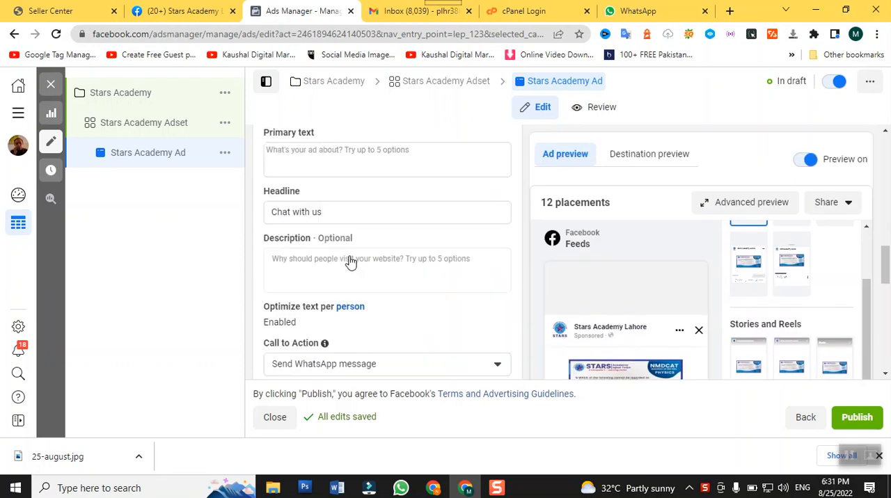
scroll(351, 262, up, 2)
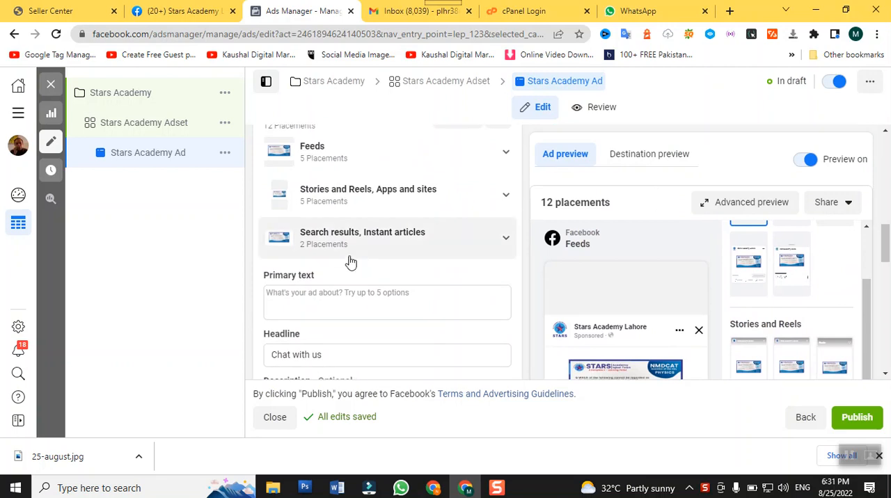
scroll(351, 261, down, 1)
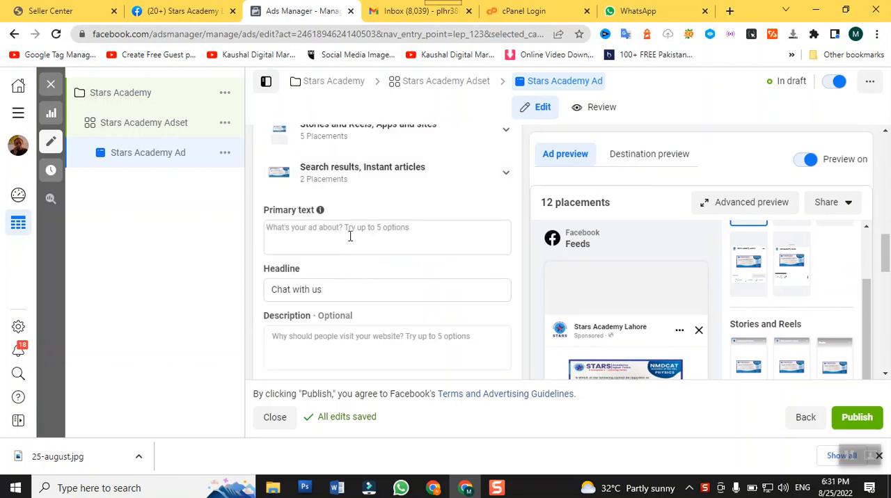
click(351, 233)
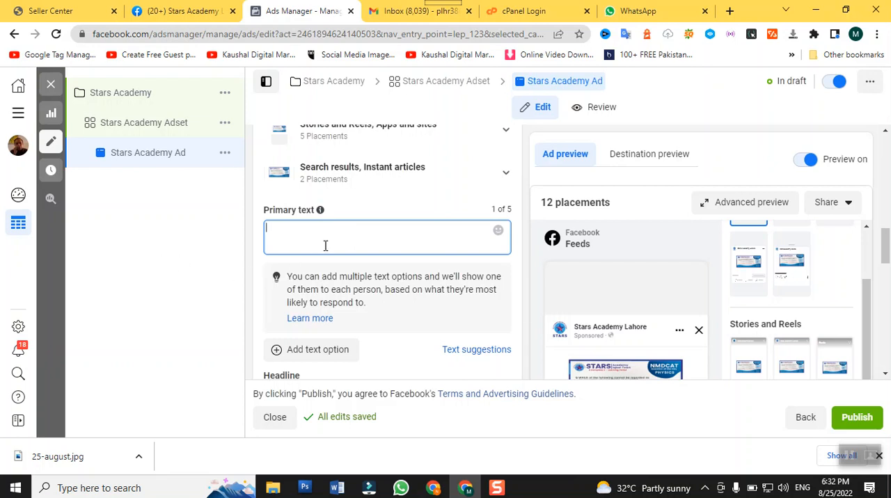
drag(490, 210, 521, 215)
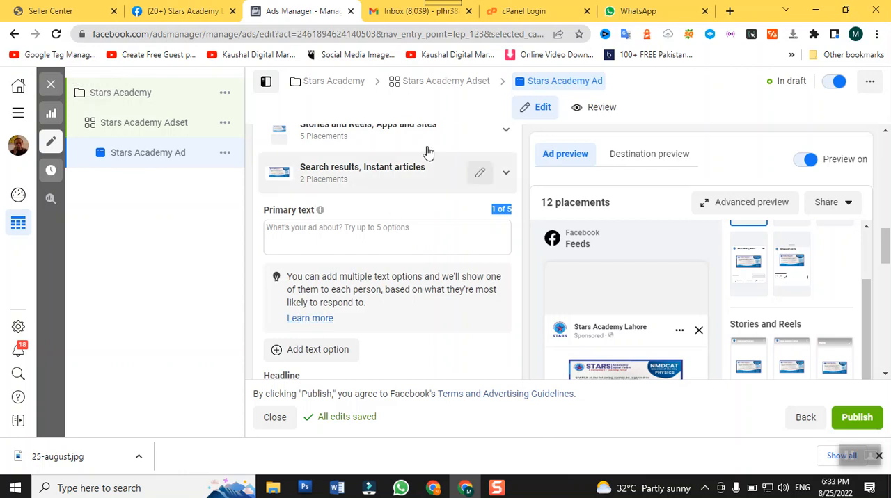
Switch to the Stars Academy Lahore Facebook page and copy the full text of the newest entry under Other posts
click(165, 14)
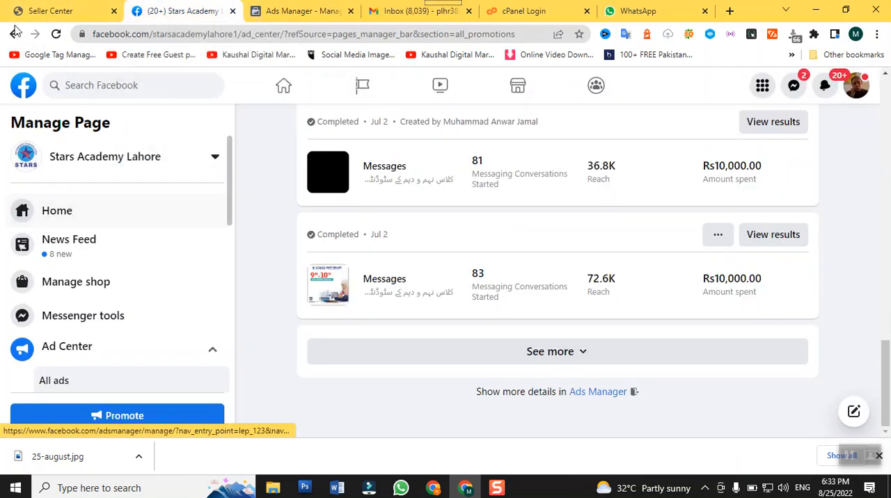
click(55, 217)
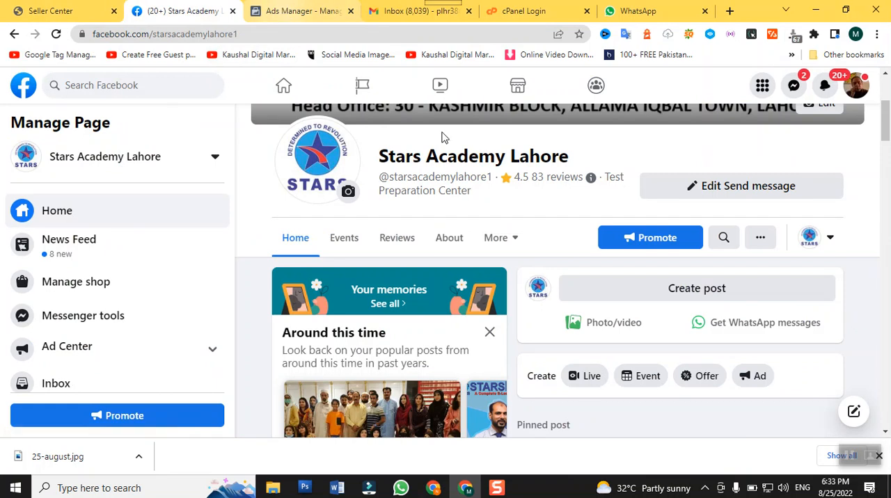
scroll(549, 188, down, 7)
scroll(550, 188, down, 10)
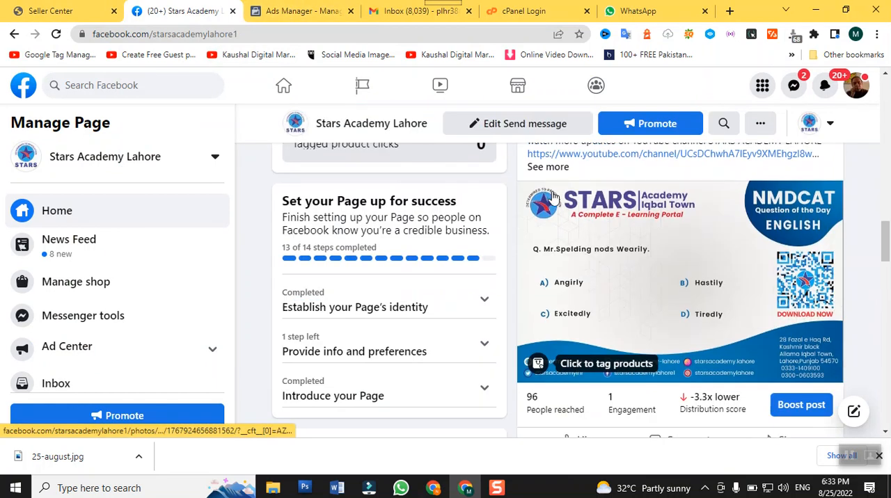
scroll(550, 195, up, 3)
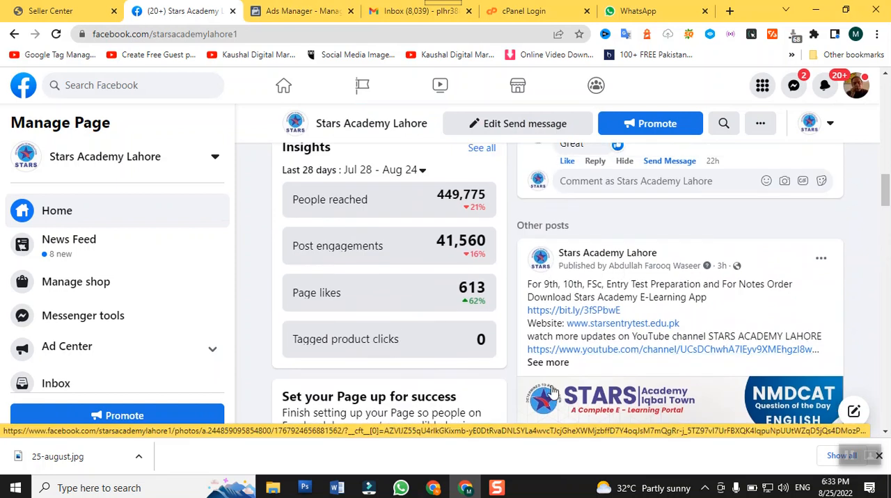
click(550, 363)
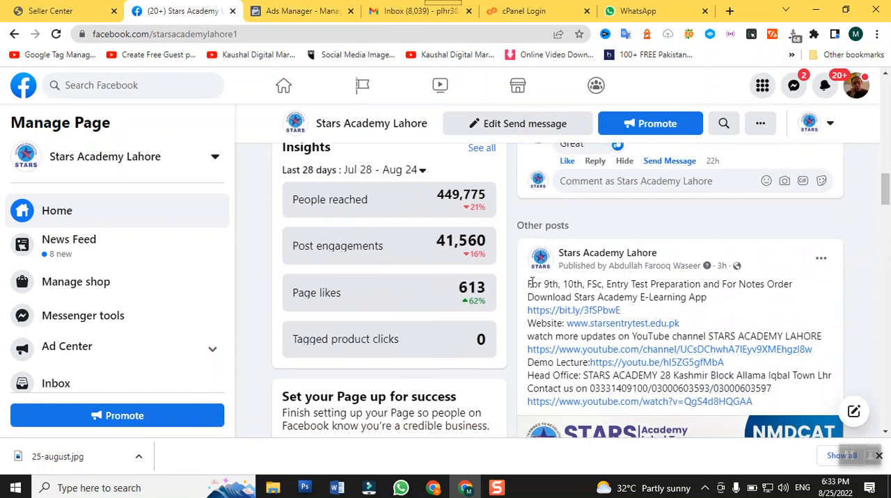
drag(528, 284, 760, 406)
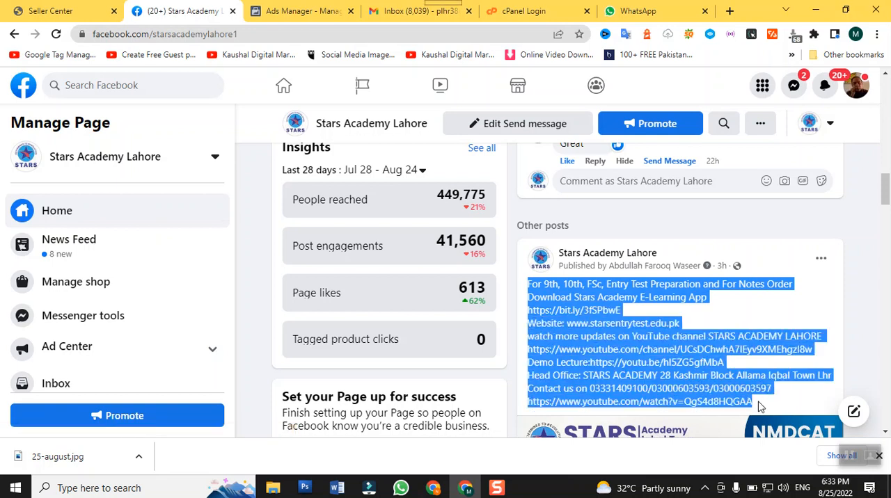
Return to Ads Manager and paste the copied post text as the ad's primary text
click(283, 18)
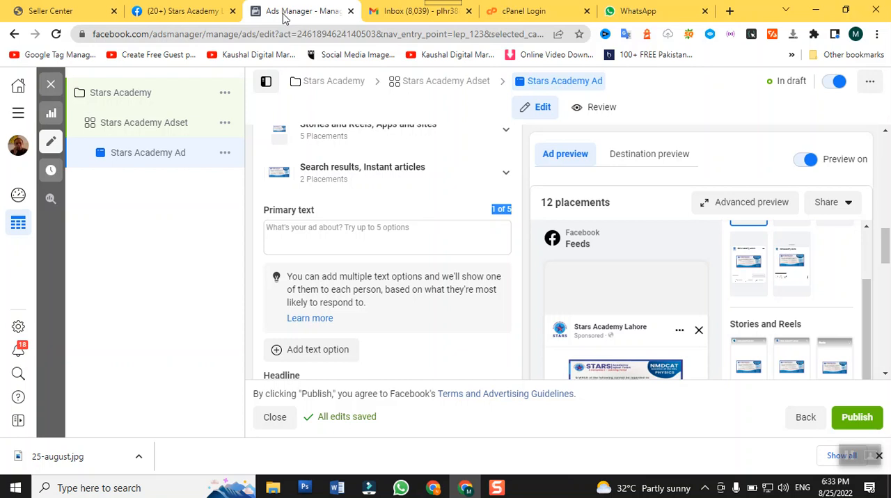
click(379, 233)
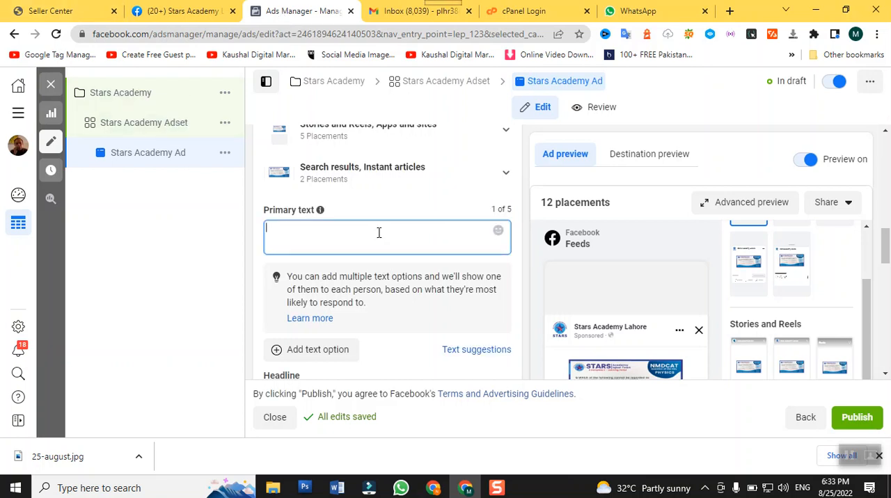
key(ctrl+v)
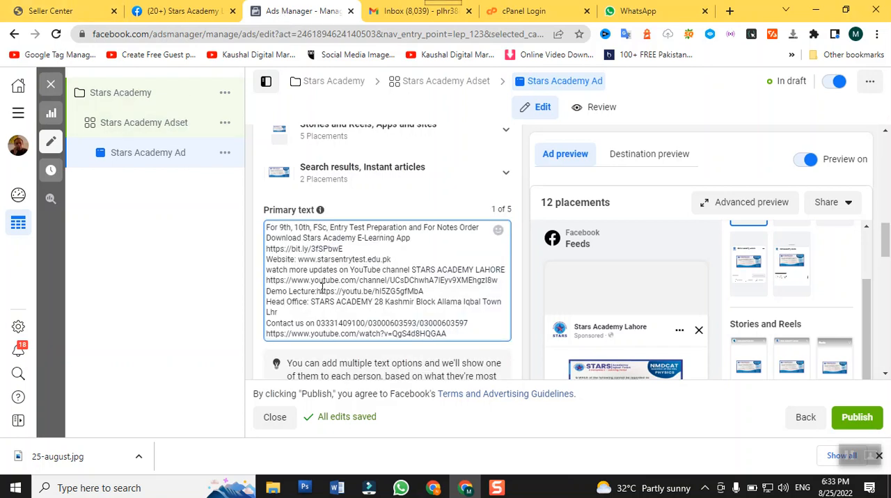
Replace the ad's headline with "Learn More"
scroll(337, 323, down, 2)
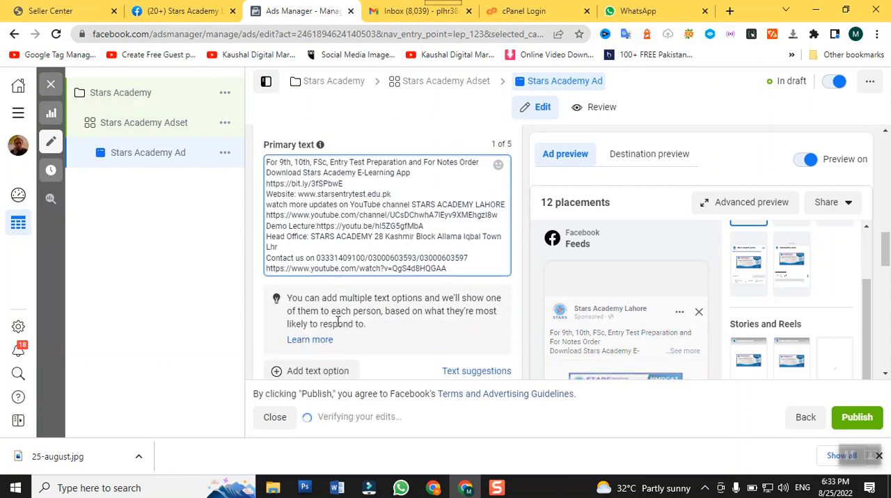
scroll(591, 309, down, 2)
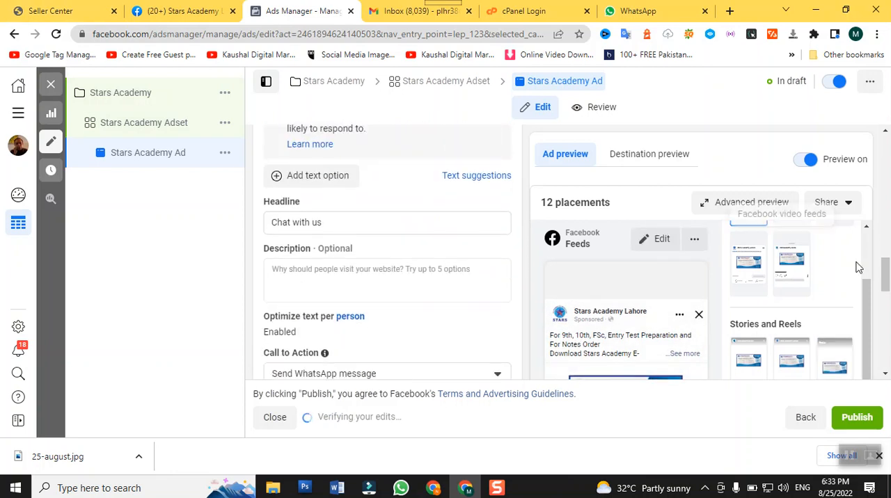
scroll(859, 264, down, 4)
scroll(732, 274, down, 6)
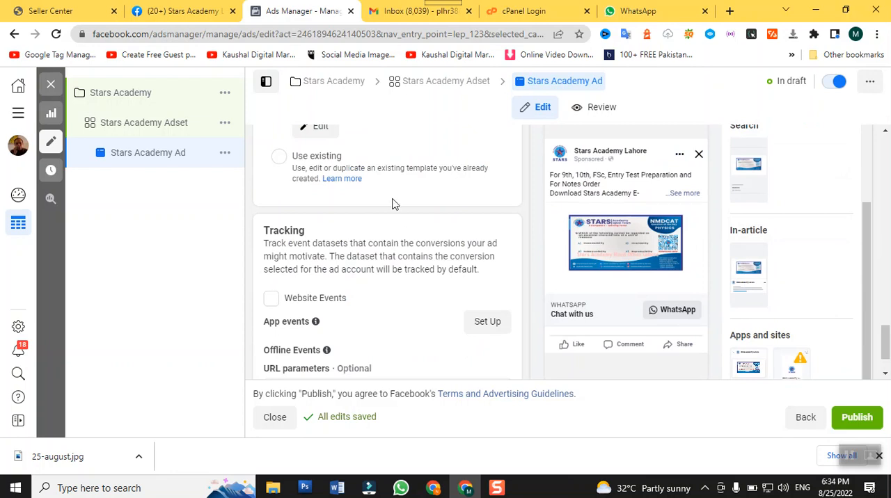
scroll(392, 200, up, 2)
scroll(396, 210, up, 3)
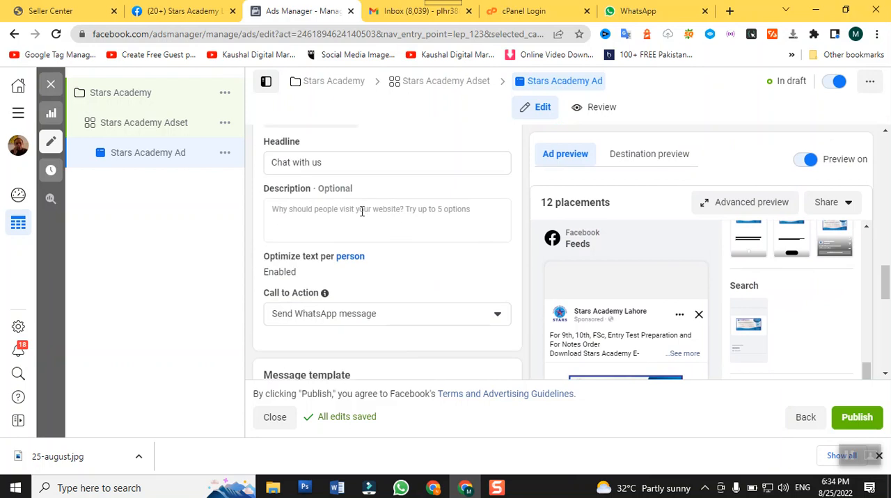
click(343, 167)
key(ctrl+a)
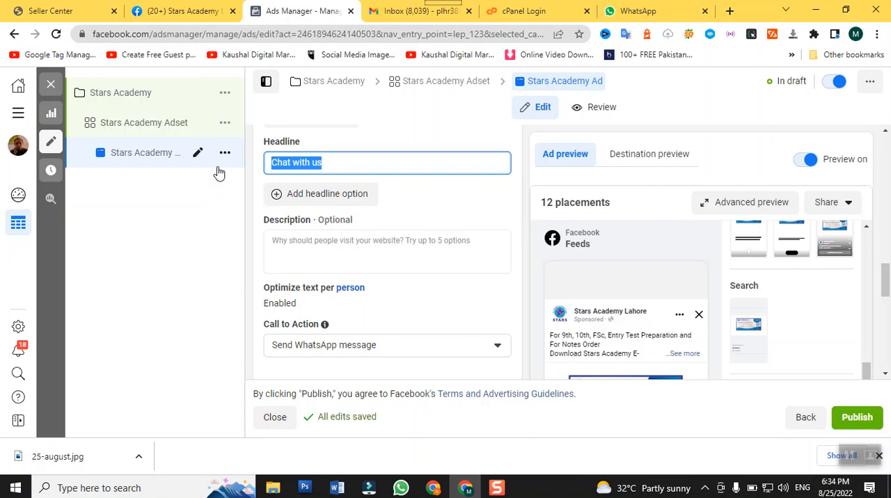
text(Learn )
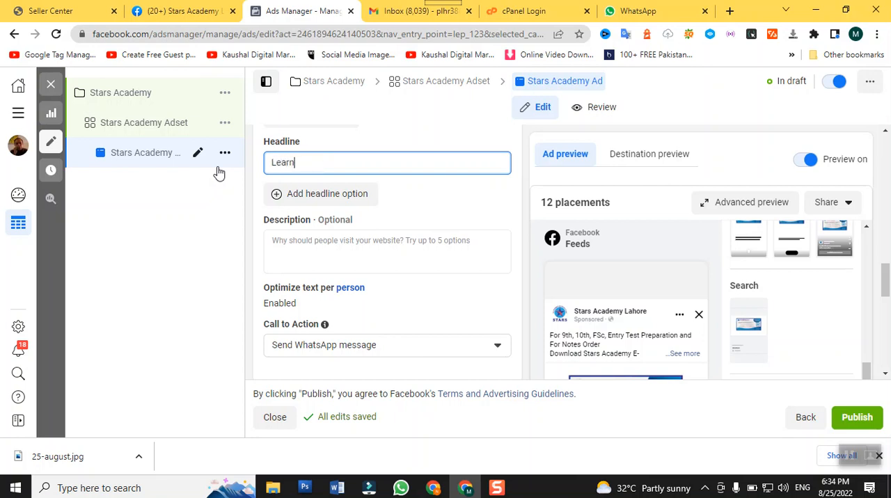
text(More)
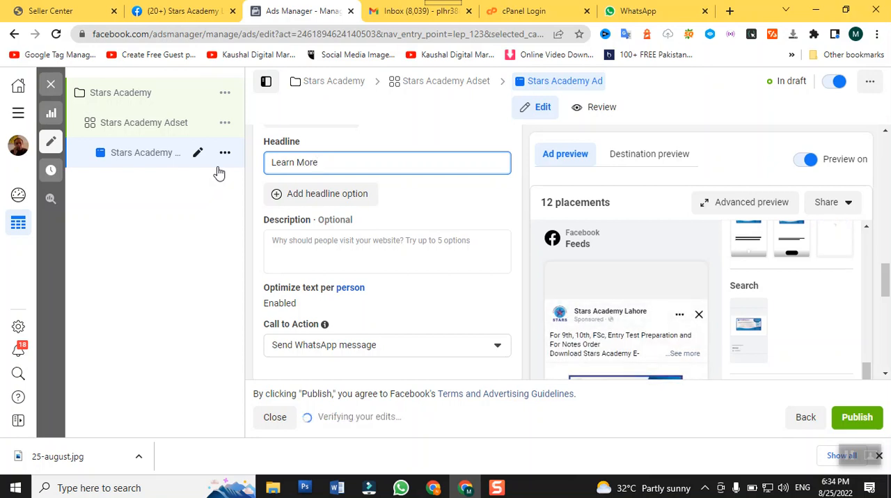
Paste the same copied post text as the ad's optional description and check the entry
click(324, 243)
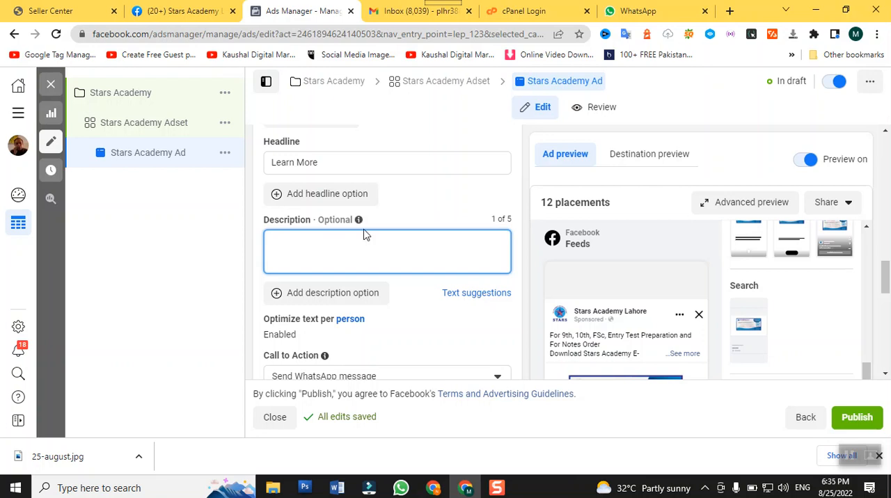
key(ctrl+v)
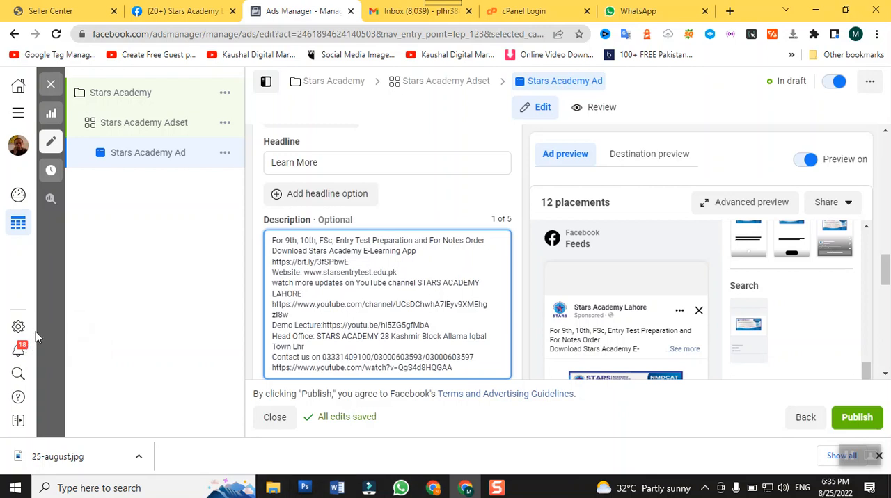
scroll(368, 265, down, 3)
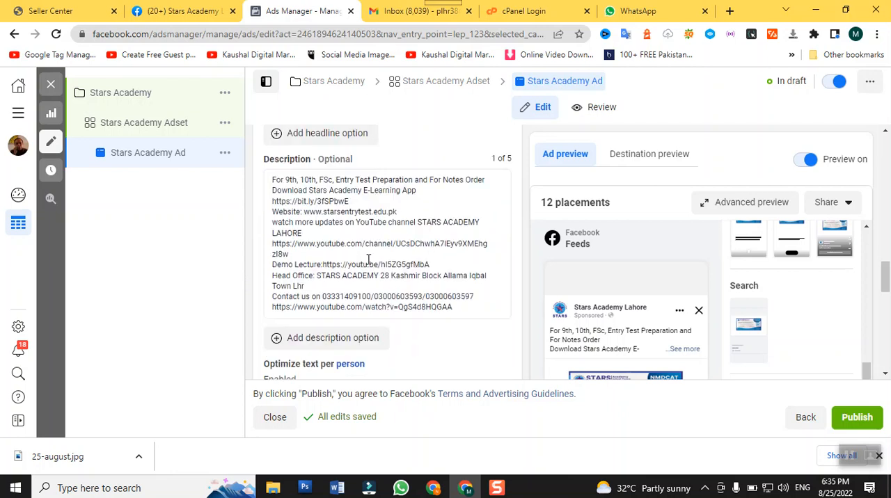
scroll(369, 265, up, 2)
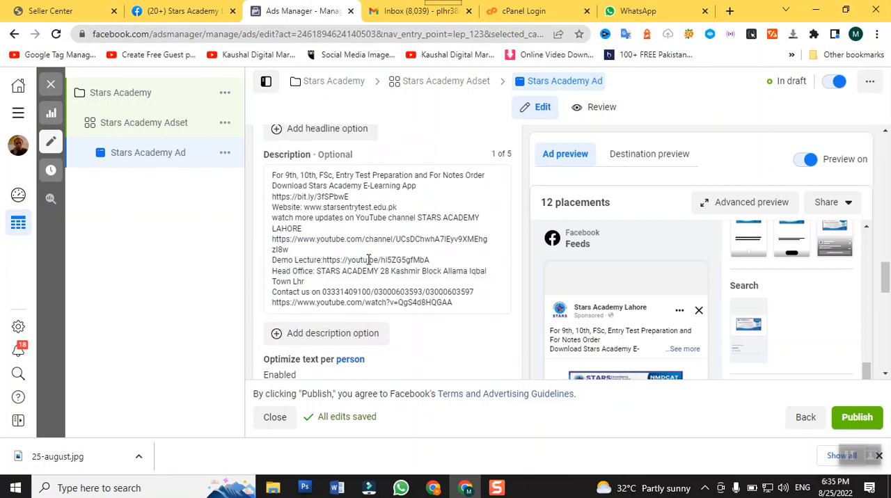
scroll(369, 260, up, 1)
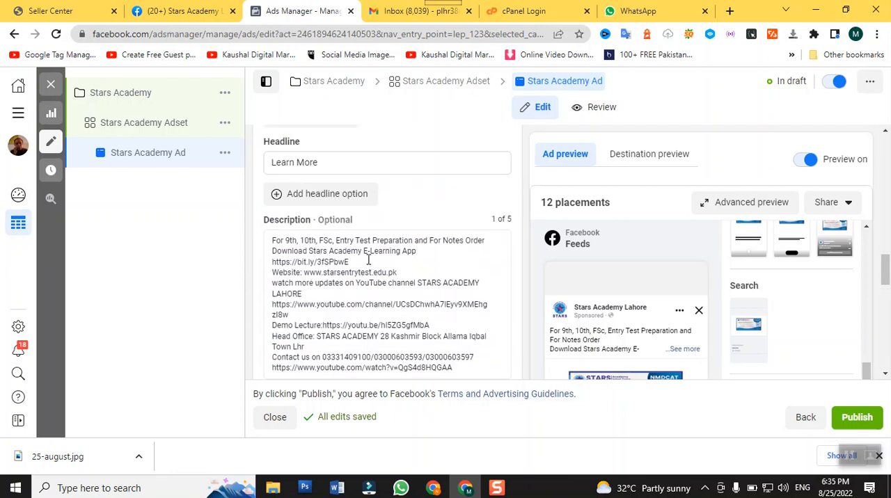
scroll(366, 260, down, 2)
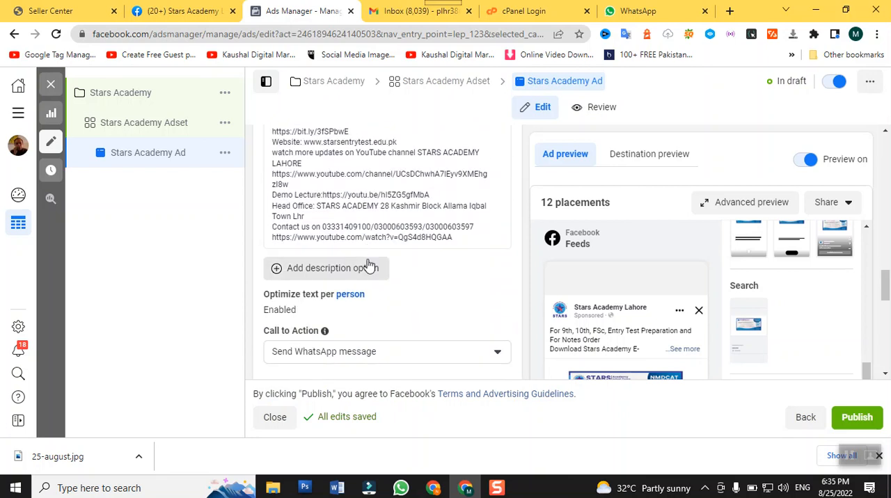
Open the newly created message template for editing and check its greeting and frequently asked questions
scroll(366, 261, down, 2)
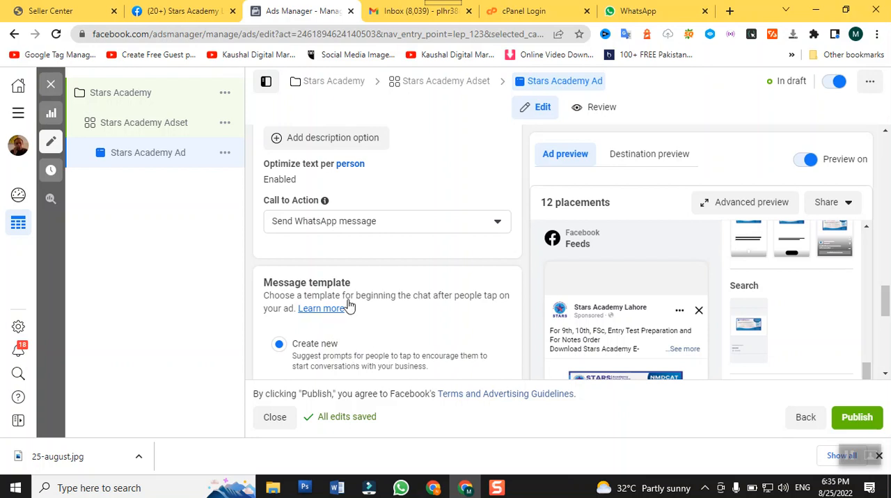
scroll(349, 299, down, 2)
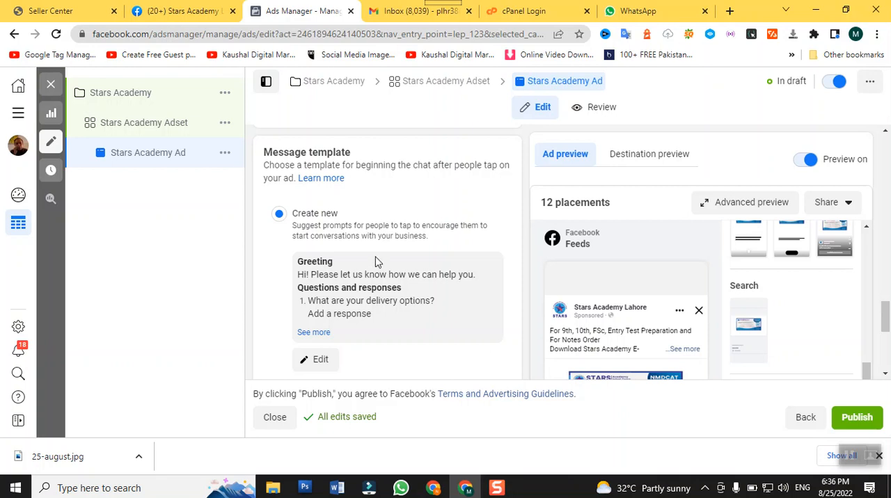
scroll(375, 261, up, 2)
scroll(374, 261, down, 3)
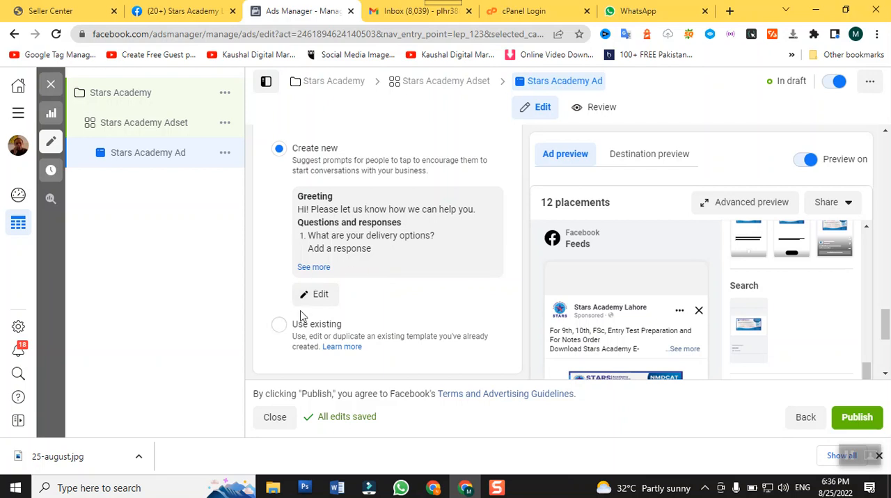
click(317, 296)
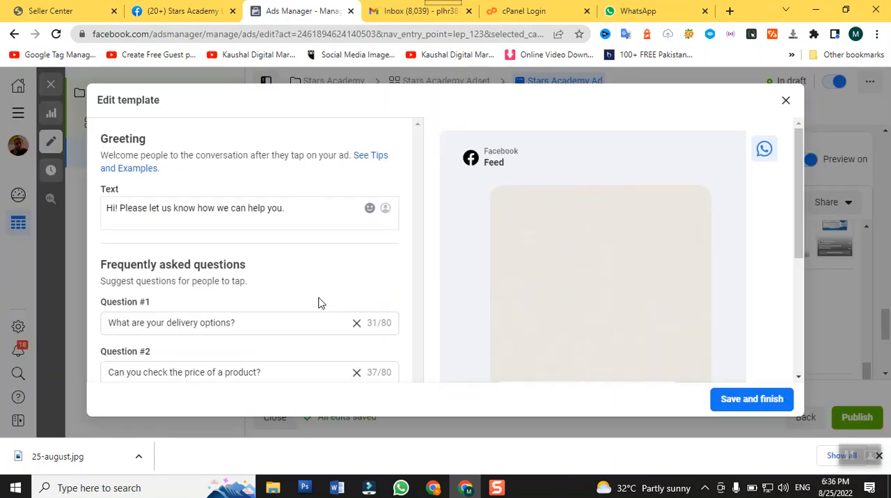
scroll(369, 310, down, 1)
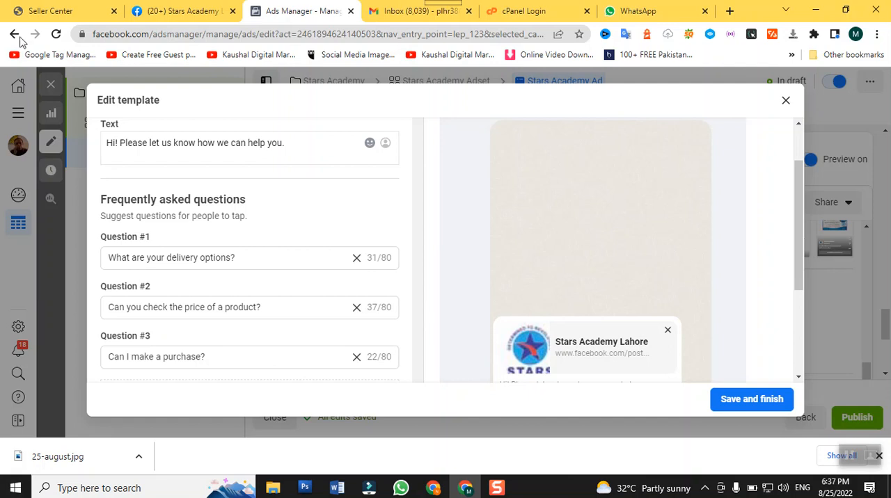
Keep the three suggested frequently asked questions and save the message template
click(264, 254)
click(270, 315)
click(277, 307)
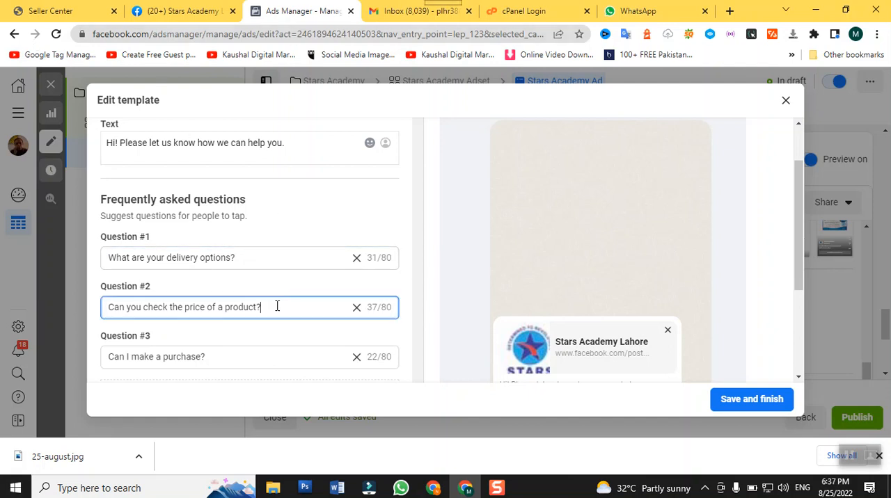
click(247, 349)
click(255, 354)
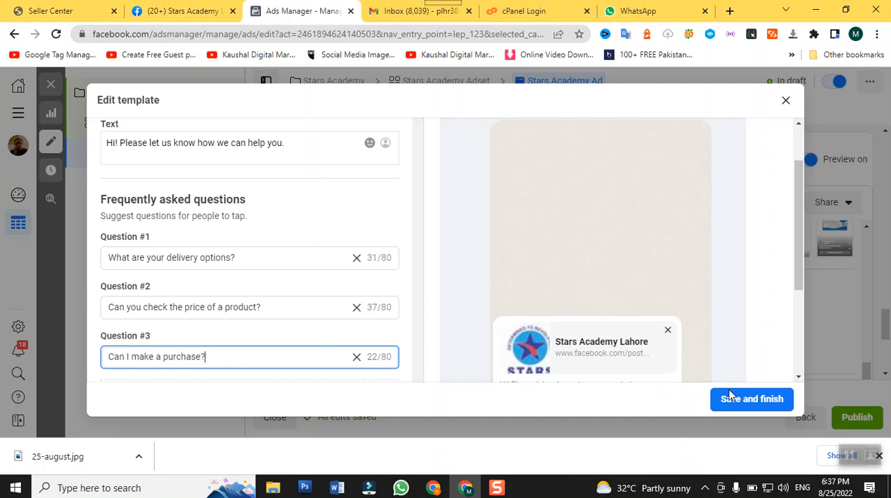
click(752, 400)
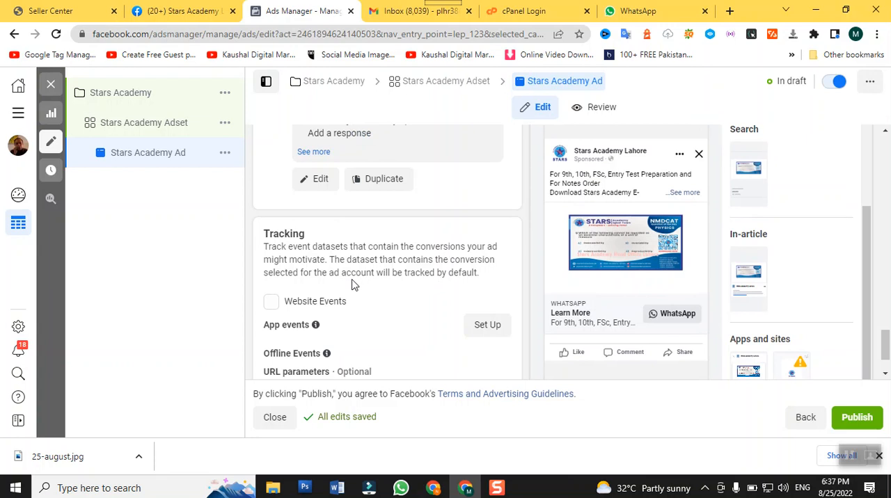
Check the ad's tracking section and placement previews, and submit the ad for publishing
scroll(354, 277, down, 1)
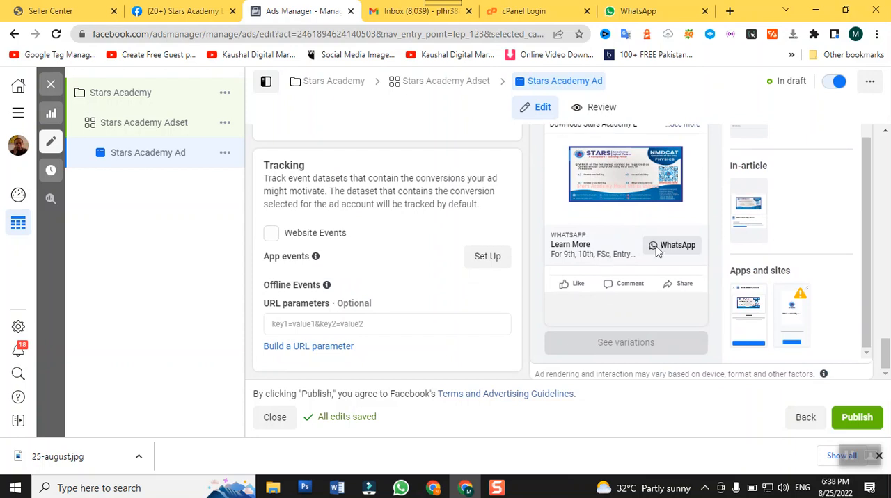
scroll(712, 285, up, 10)
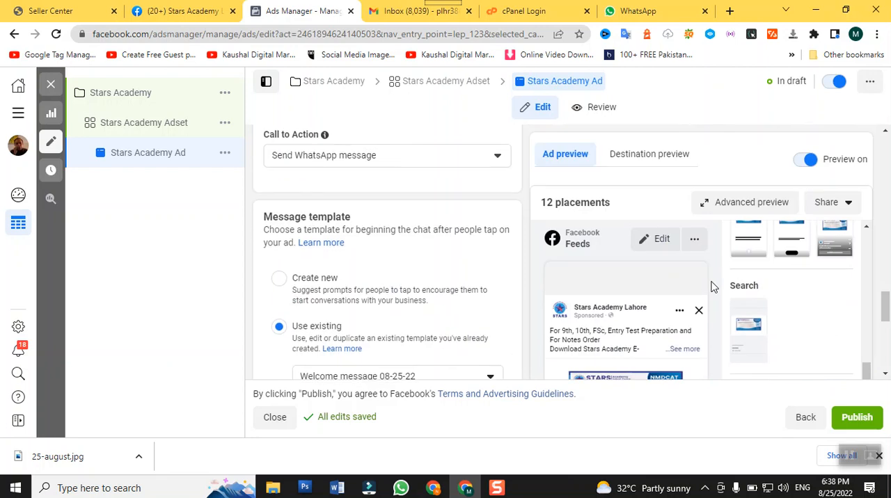
scroll(751, 265, up, 10)
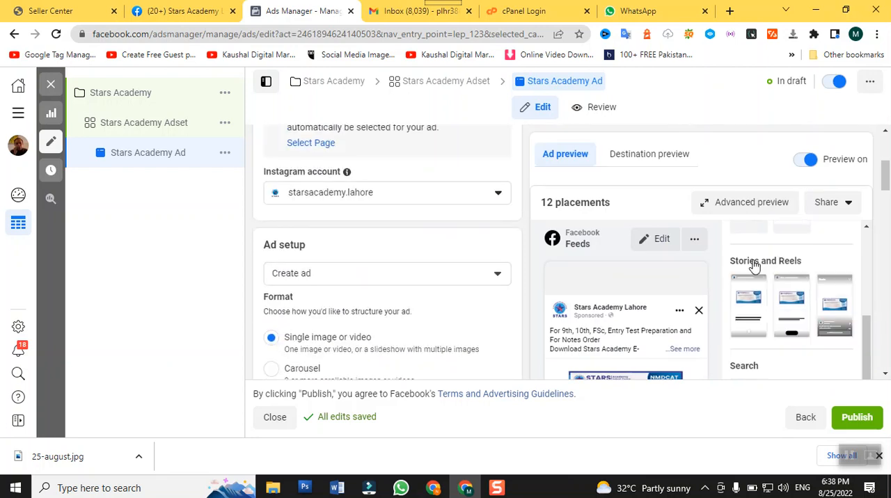
scroll(828, 244, down, 2)
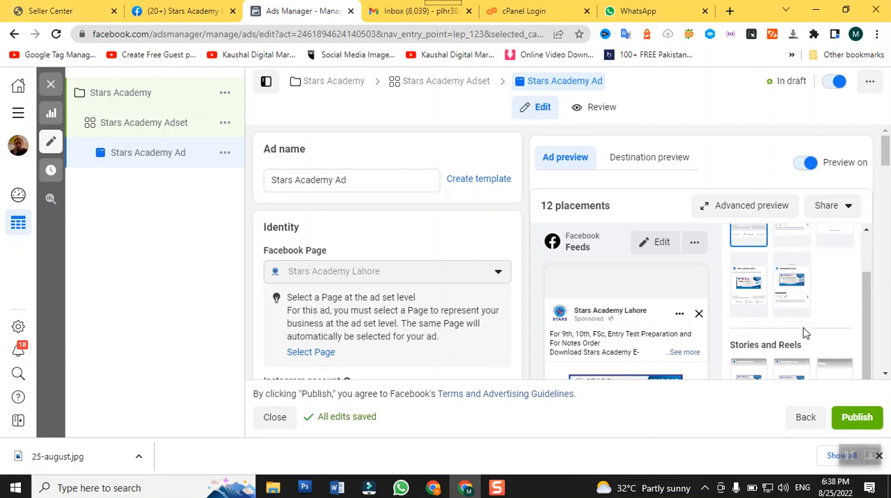
click(855, 419)
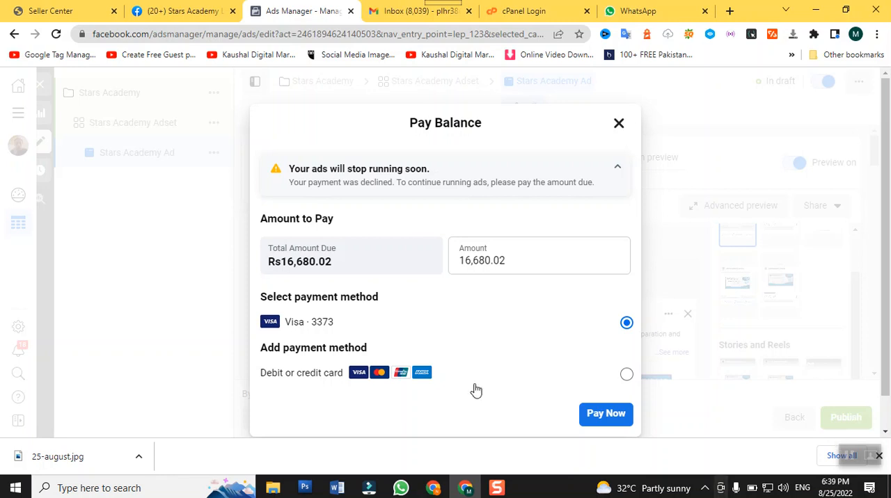
Enter 300 as the amount to pay on the outstanding balance and dismiss the payment without paying
click(523, 261)
drag(522, 261, 342, 267)
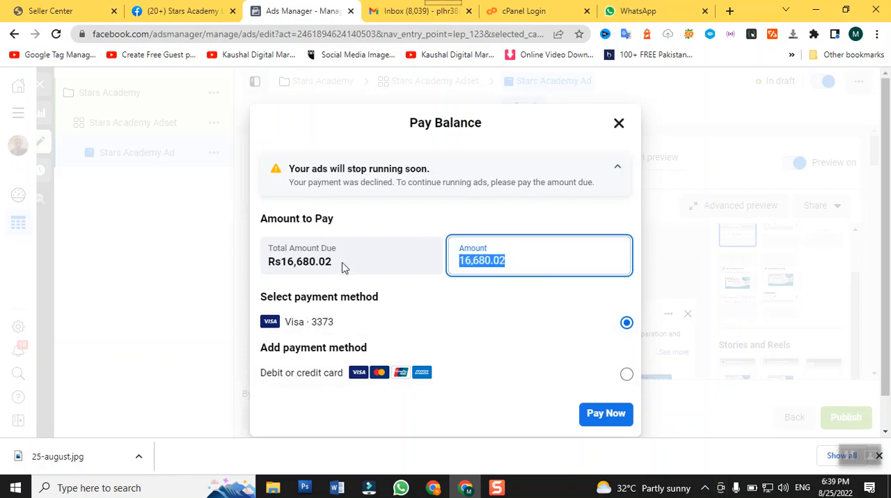
key(BackSpace)
text(300)
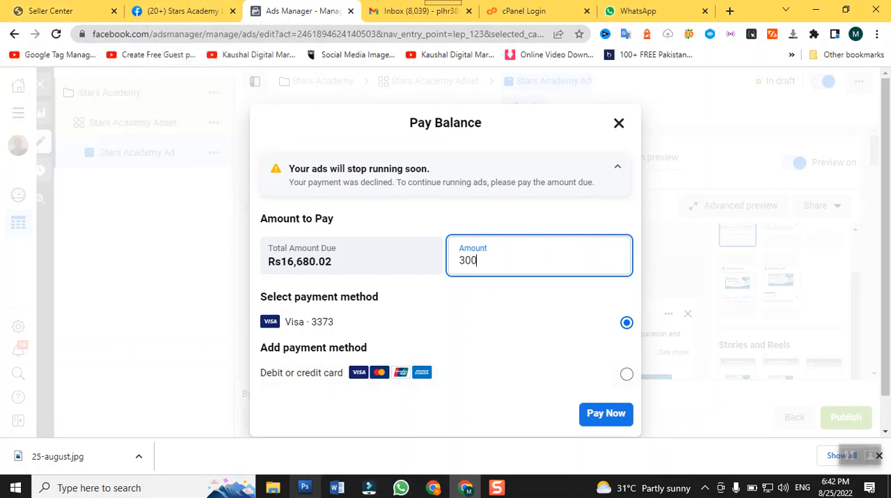
click(618, 124)
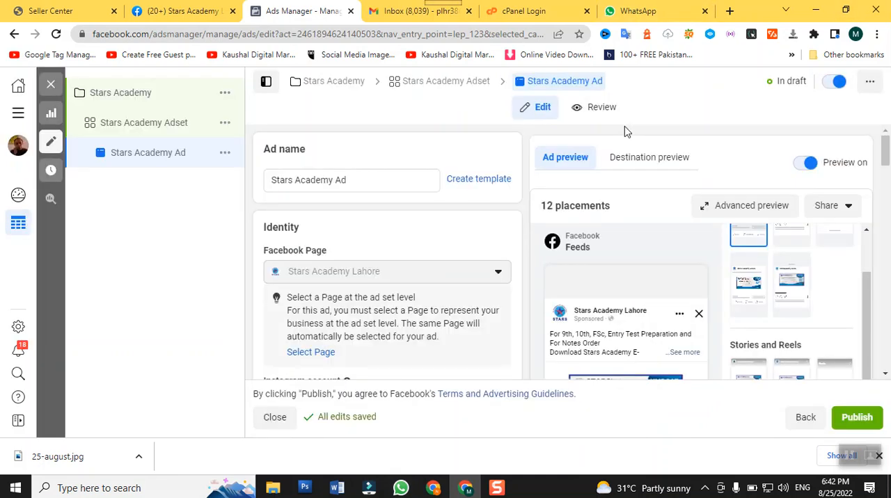